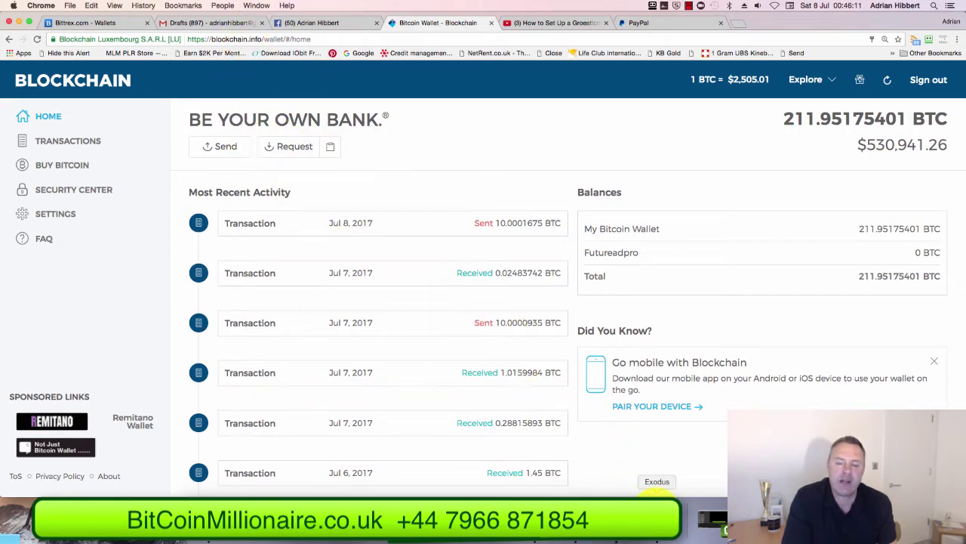
- Bring up Exodus, close the Receive overlay and the RoboForm OTP prompt, and reposition the window
click(657, 532)
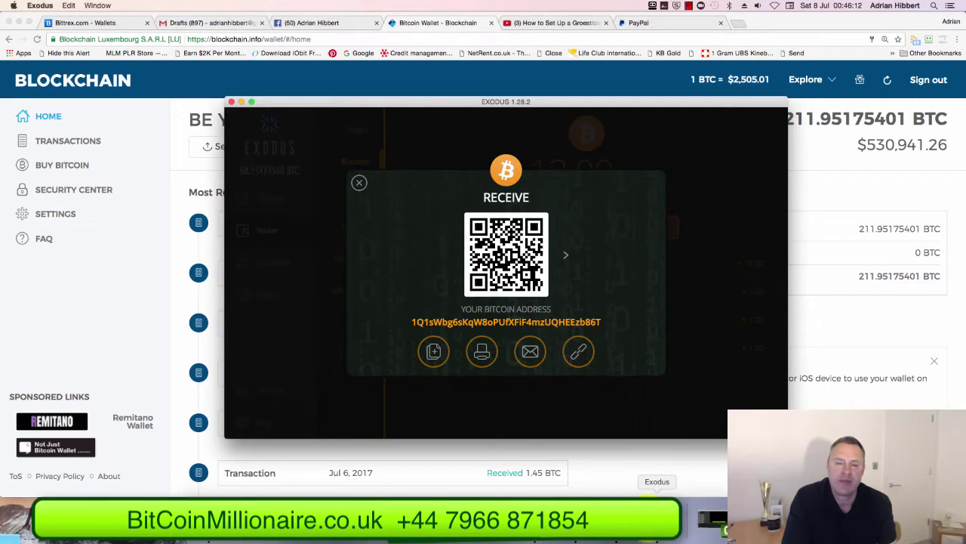
click(360, 184)
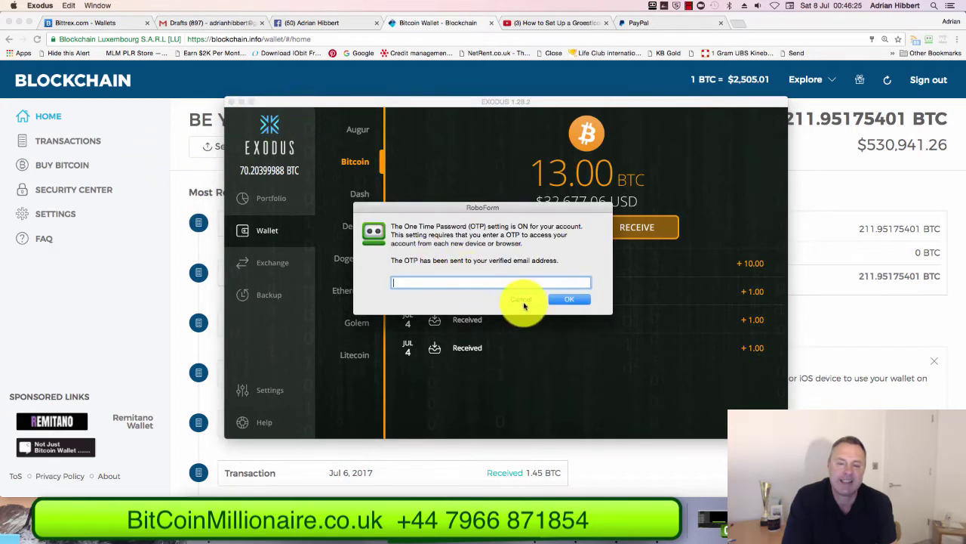
click(522, 301)
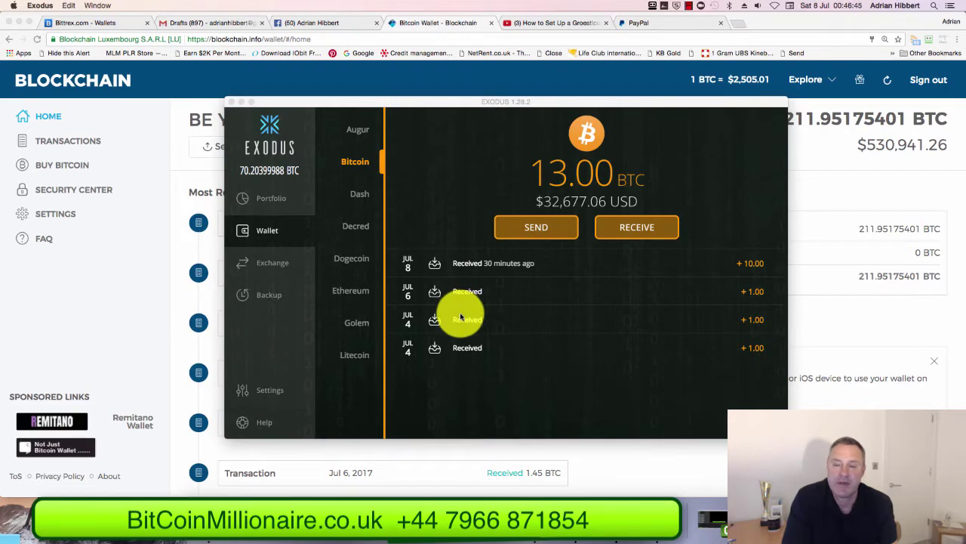
drag(423, 104, 422, 128)
click(298, 227)
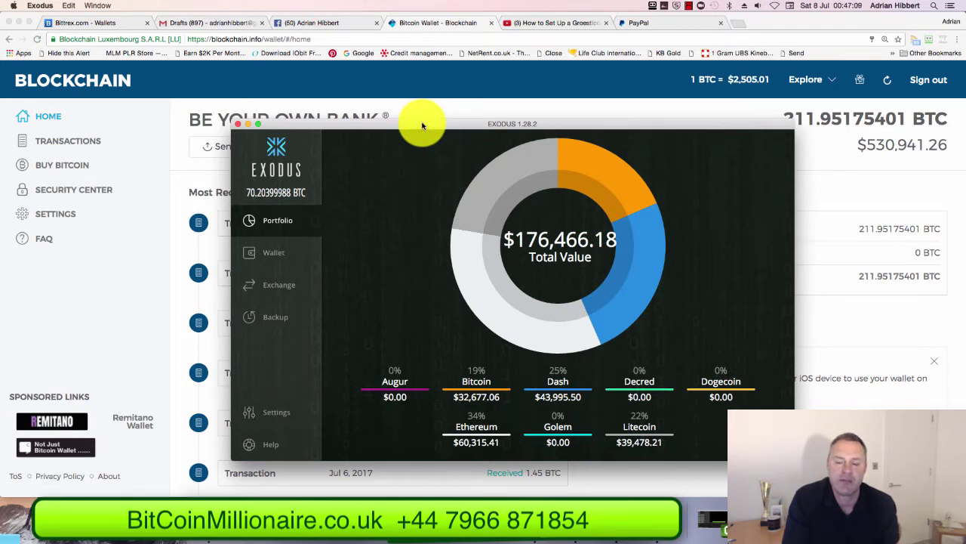
drag(423, 126, 455, 134)
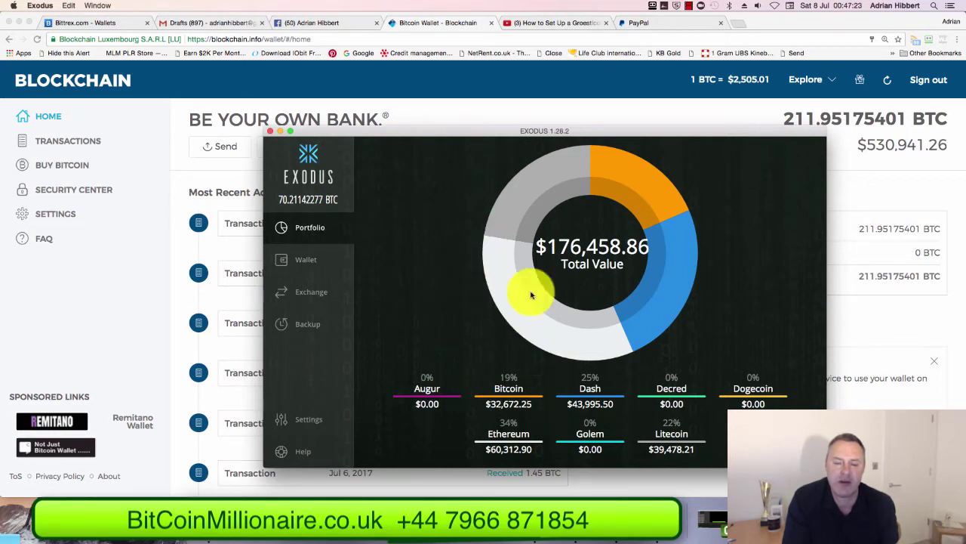
click(302, 260)
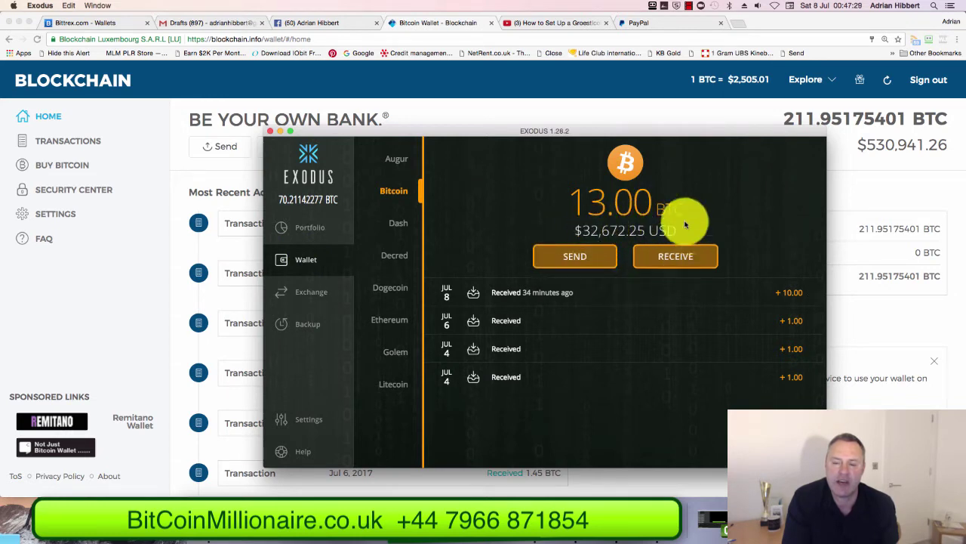
- Copy the Exodus Bitcoin receiving address, then minimize Exodus to reveal the Blockchain.info wallet
click(672, 259)
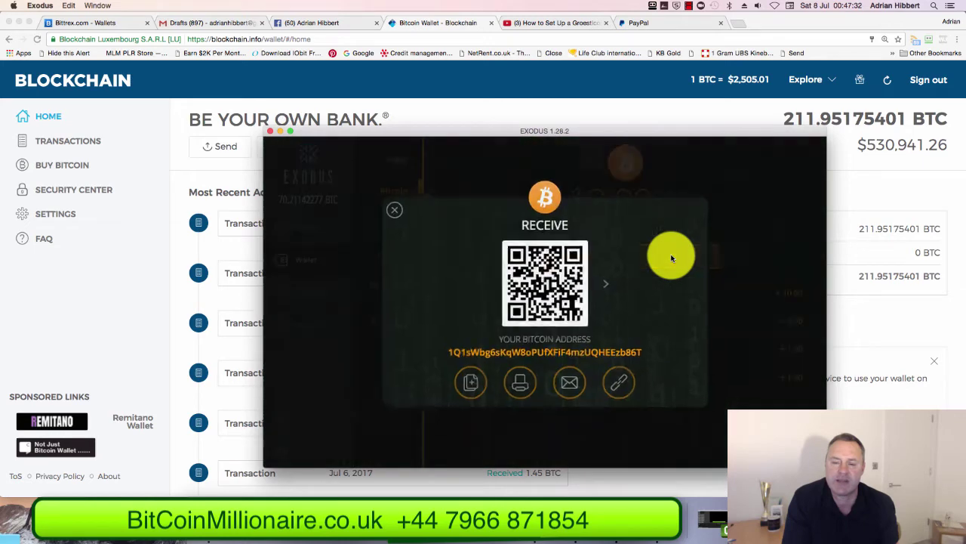
click(475, 380)
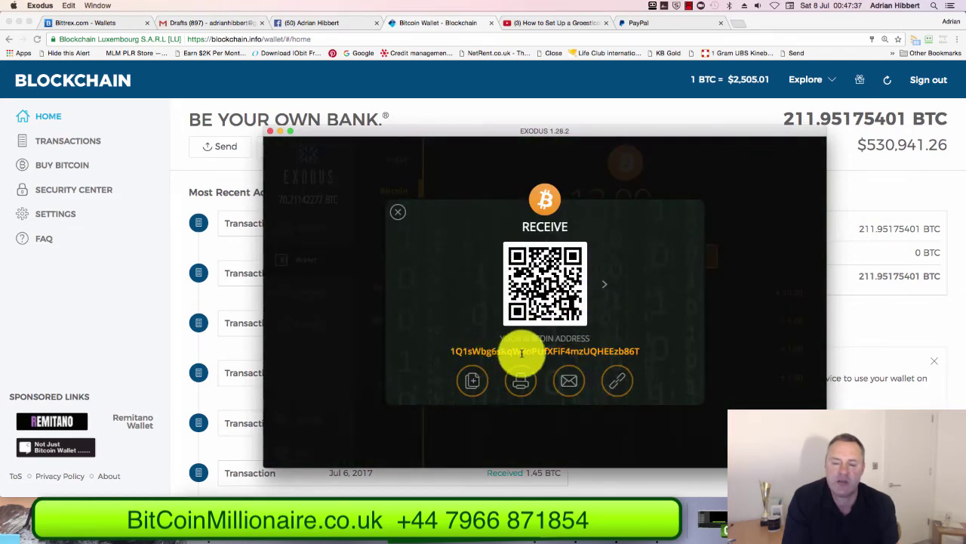
click(626, 350)
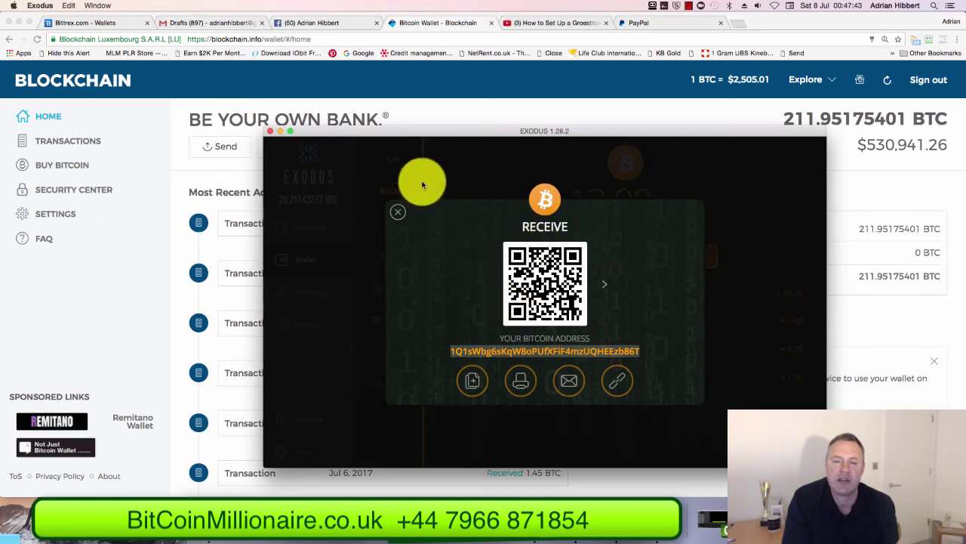
click(282, 132)
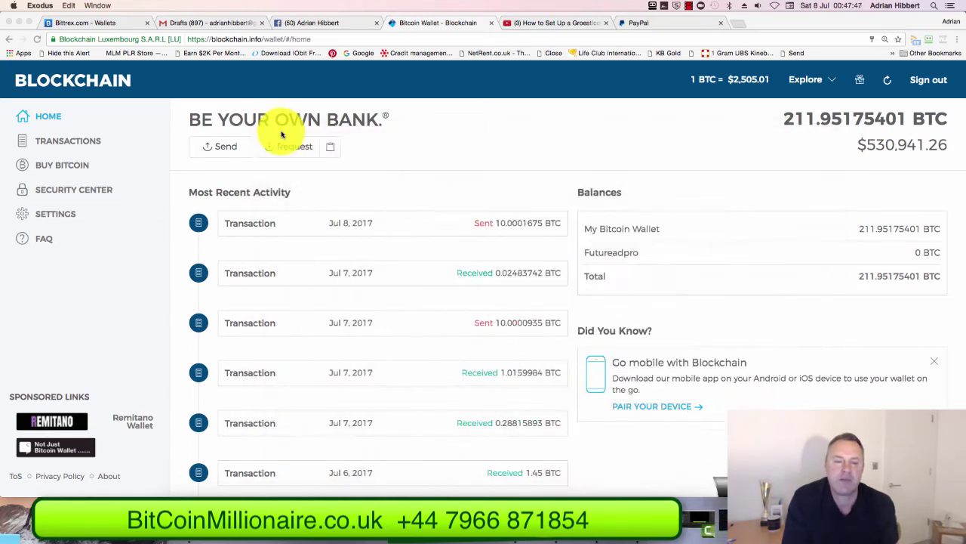
- Fill a Send form with the pasted Exodus address, 50 BTC and description Exodus.io, and continue to review
click(229, 150)
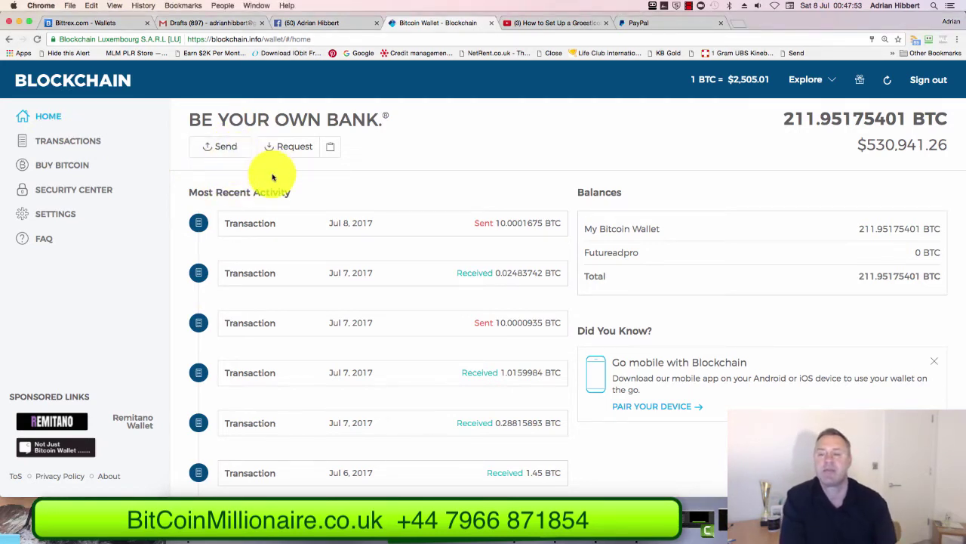
click(266, 155)
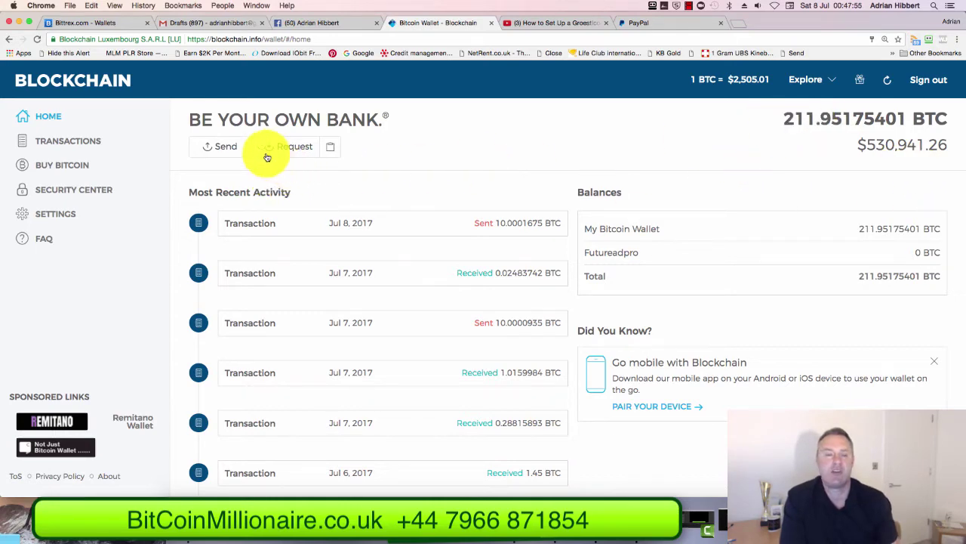
click(222, 150)
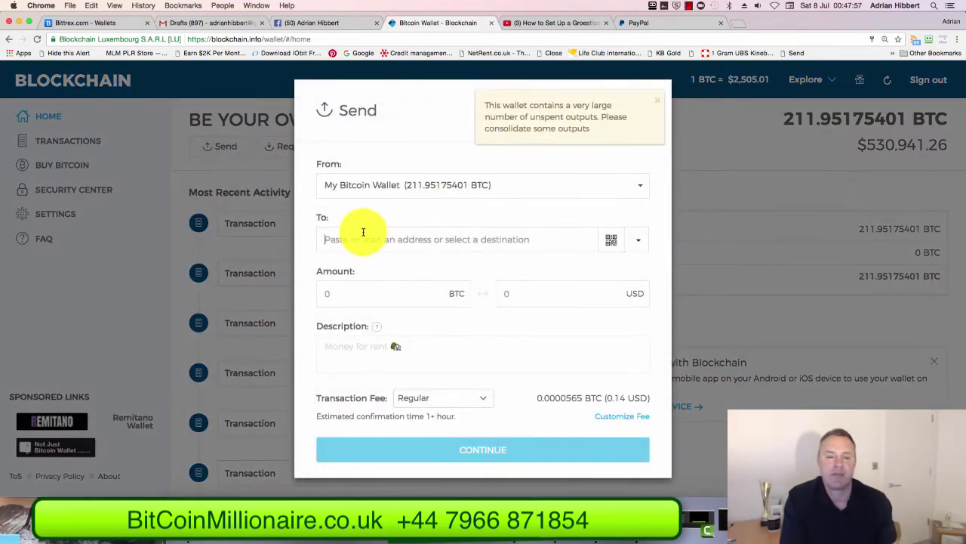
key(super+v)
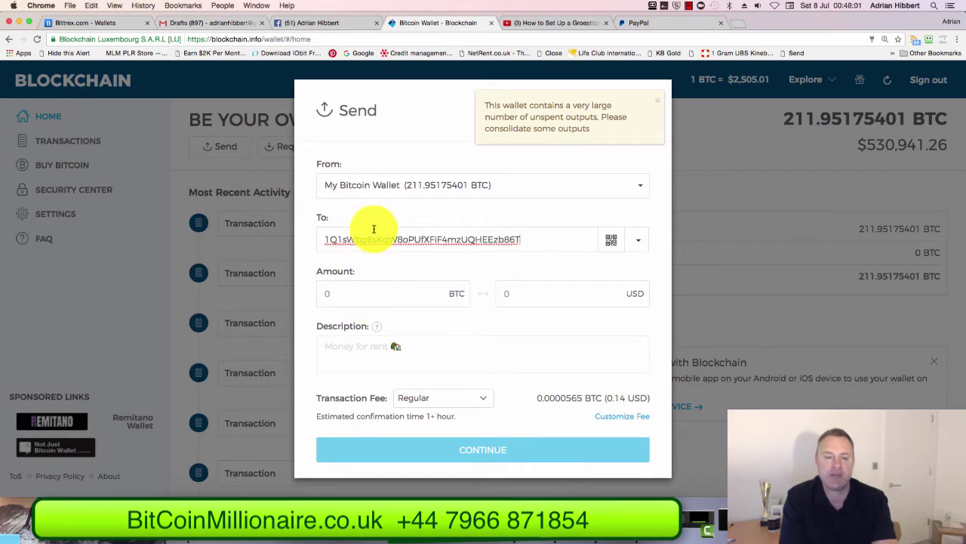
drag(533, 239, 322, 238)
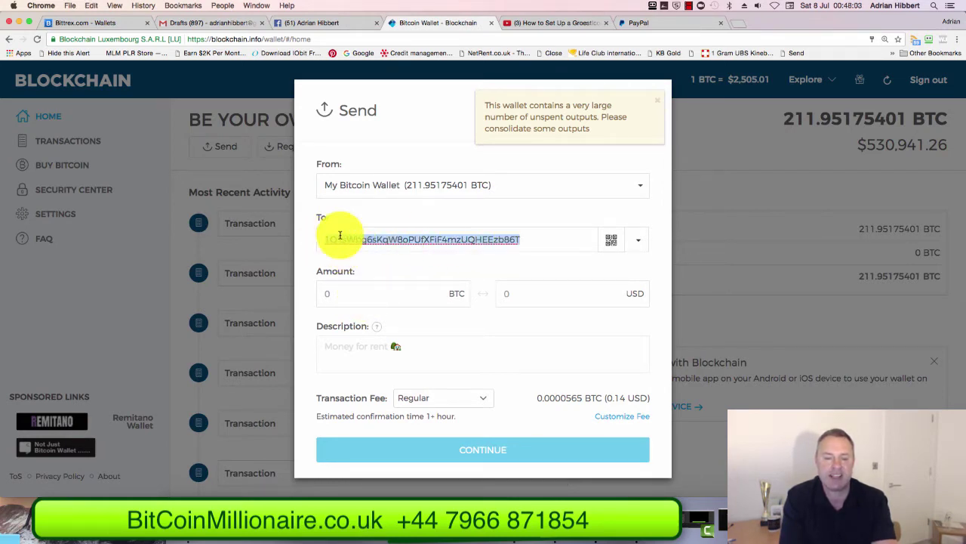
click(354, 294)
text(50)
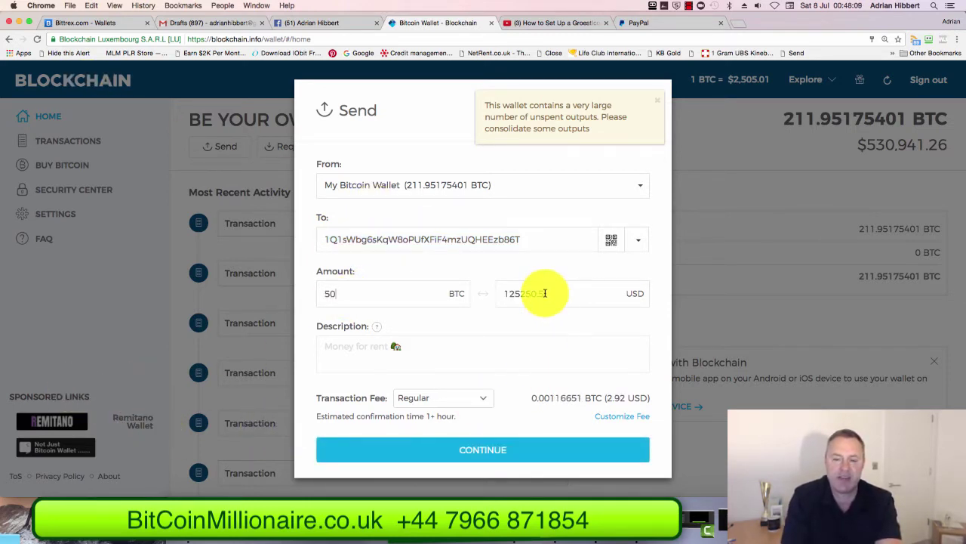
click(345, 350)
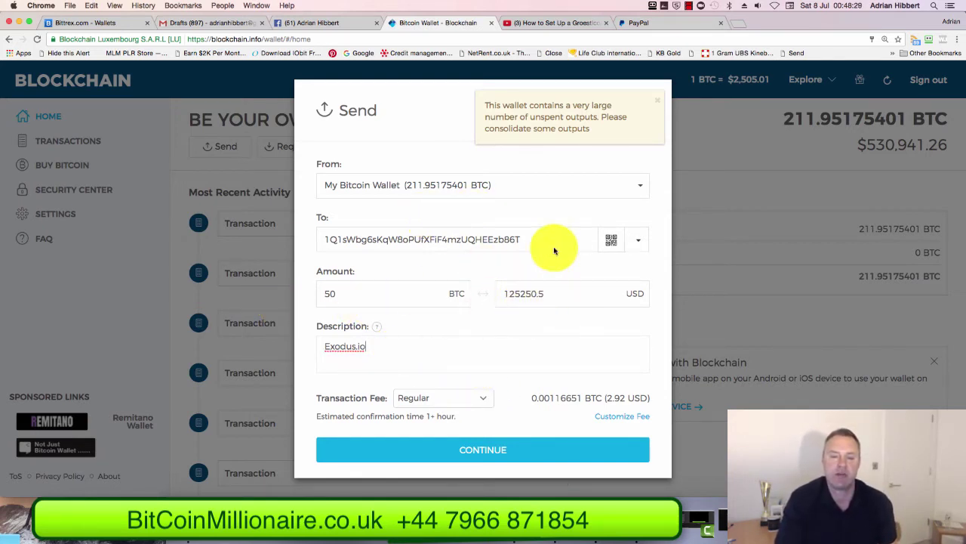
click(462, 452)
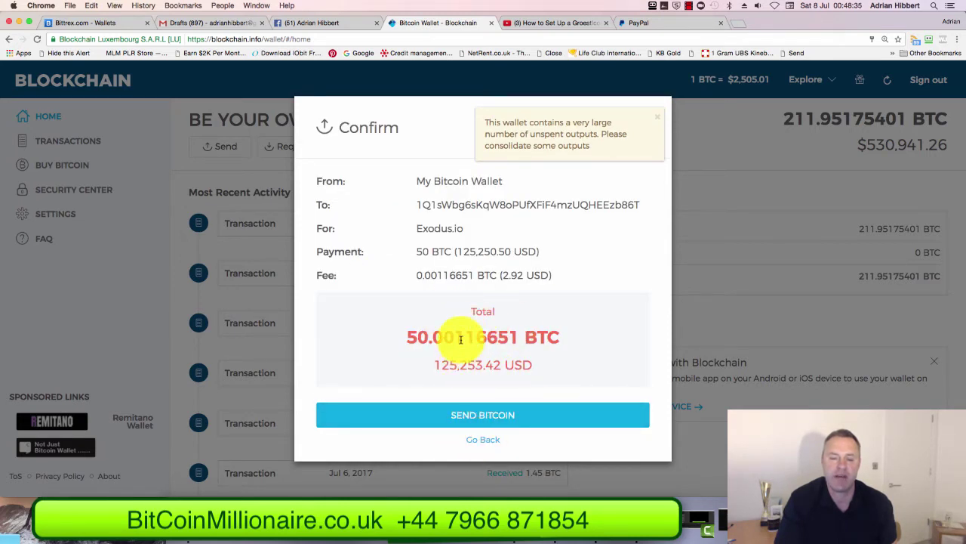
click(491, 416)
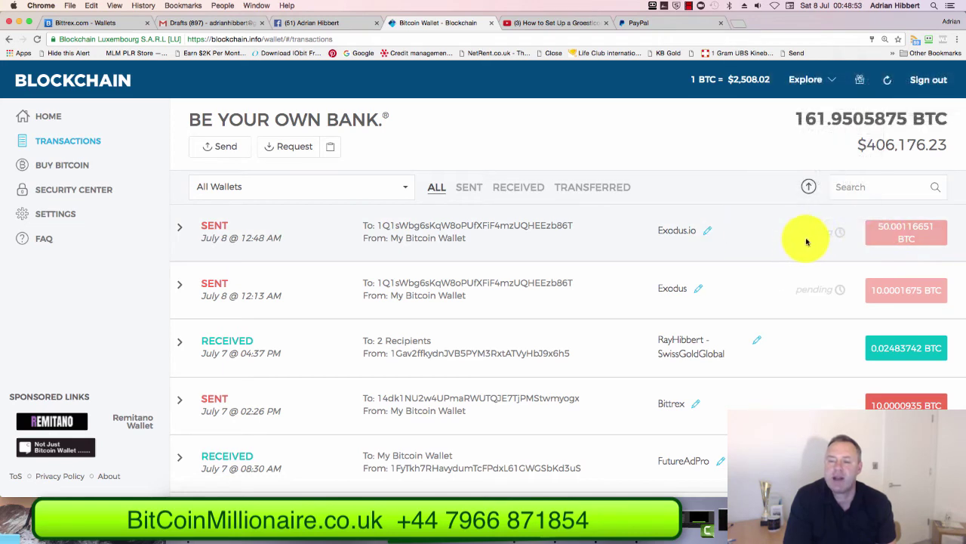
mouse_move(813, 241)
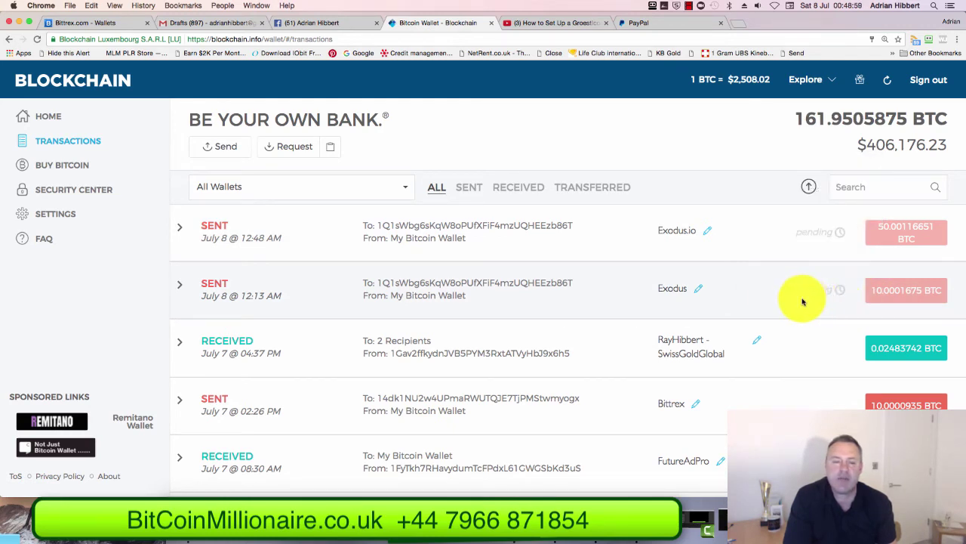
mouse_move(820, 296)
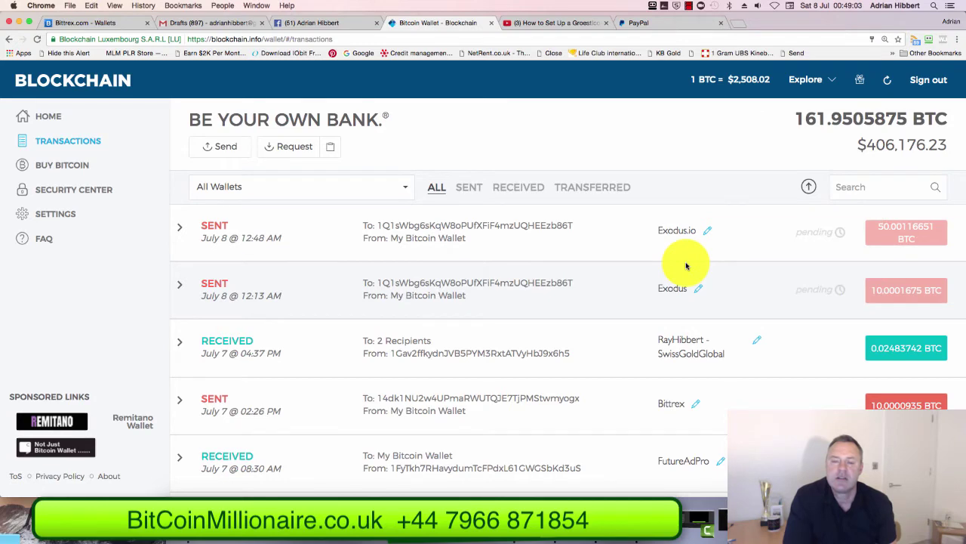
drag(672, 288, 636, 485)
- Check the pending 50 BTC receipt in Exodus, recopy its Bitcoin receiving address, and minimize Exodus
click(637, 495)
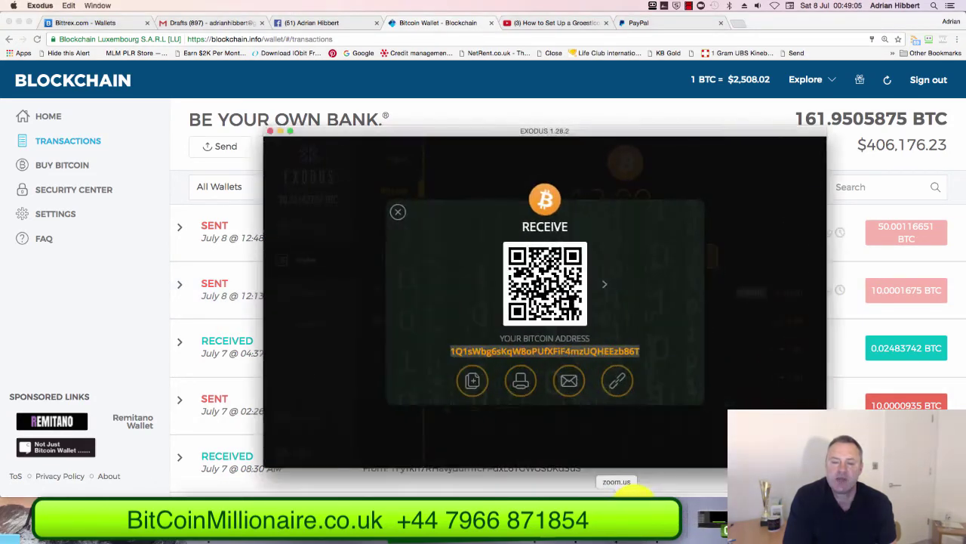
click(402, 213)
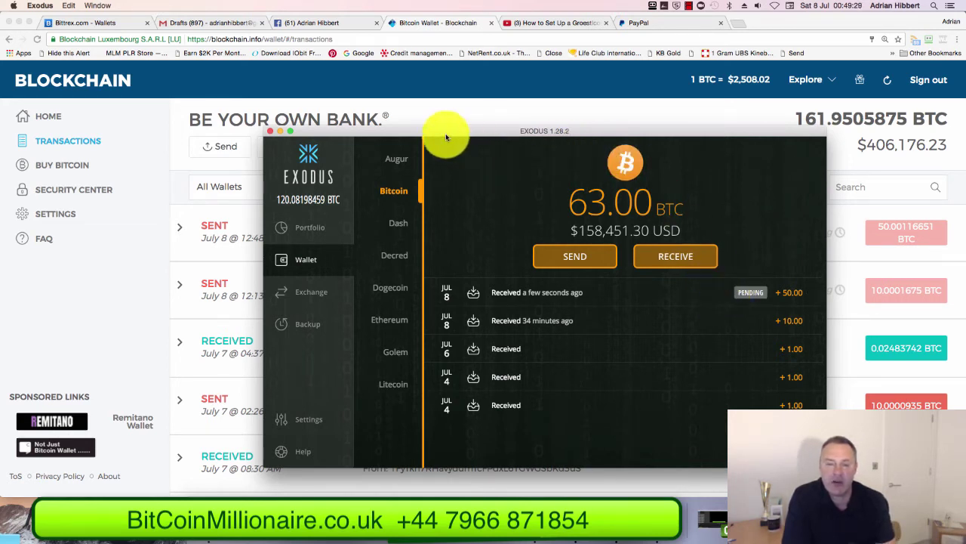
click(659, 256)
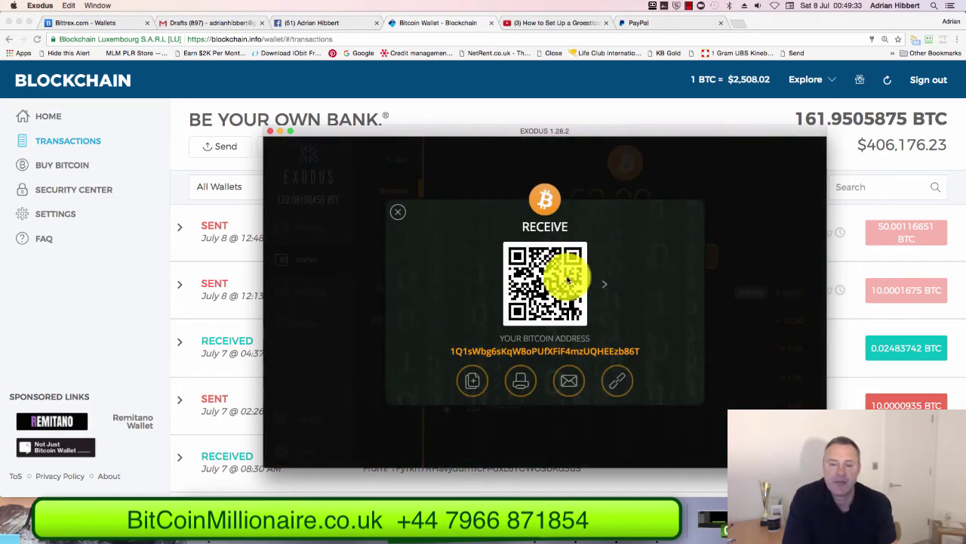
click(472, 380)
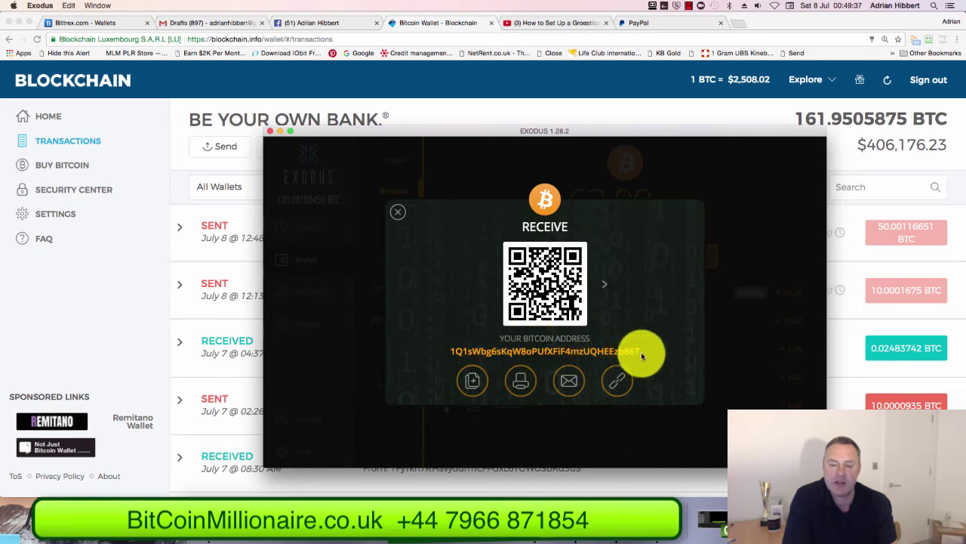
drag(645, 352, 465, 371)
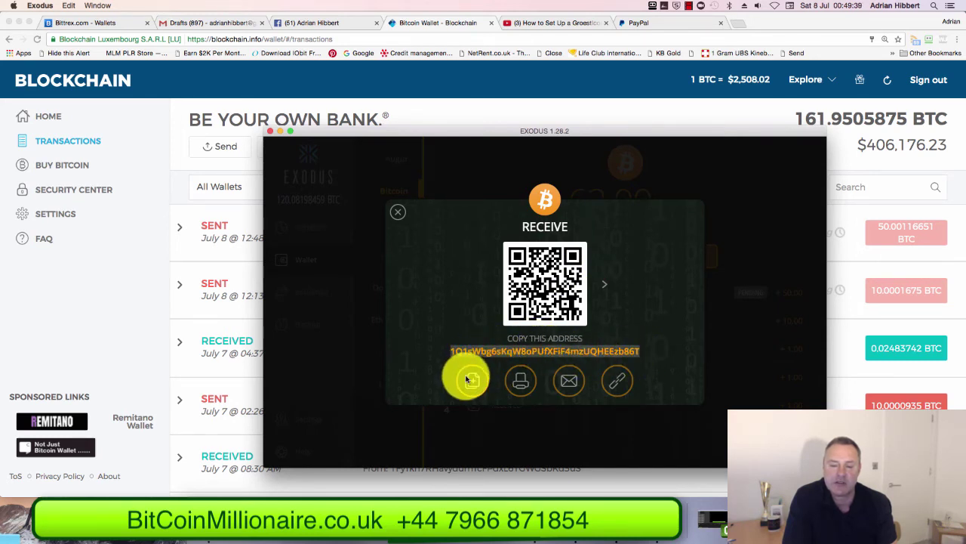
click(279, 131)
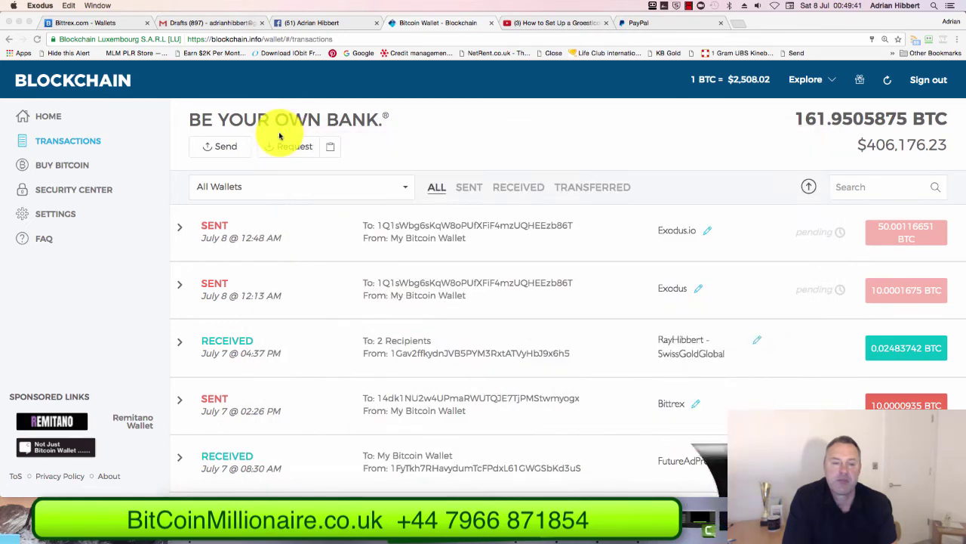
- Enter a second send of 50 BTC to the pasted Exodus address, described Exodus, and continue to confirmation
click(225, 148)
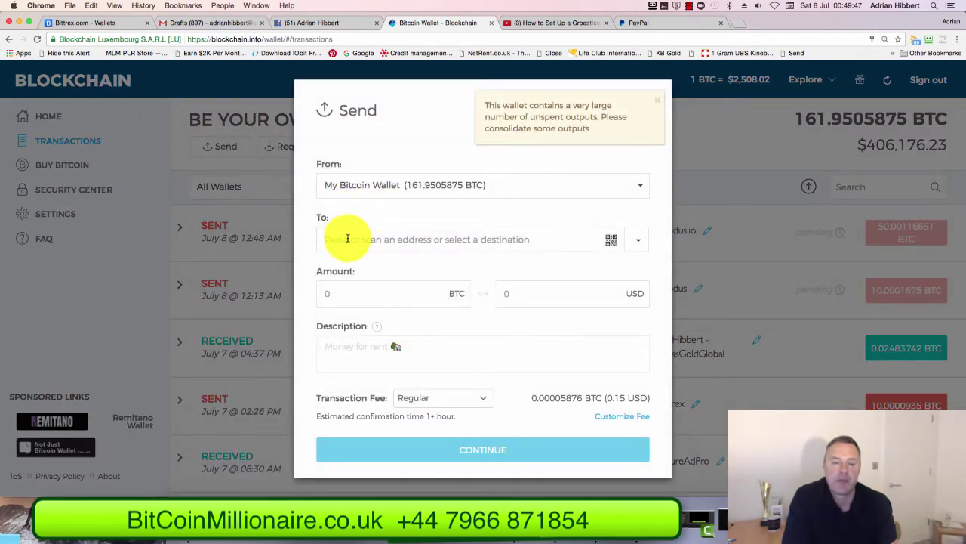
key(super+v)
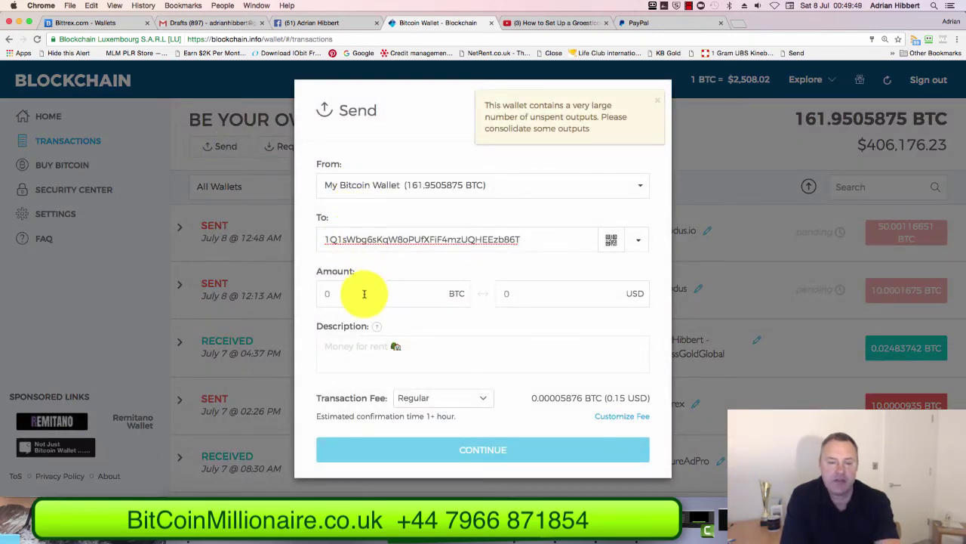
key(Tab)
text(50)
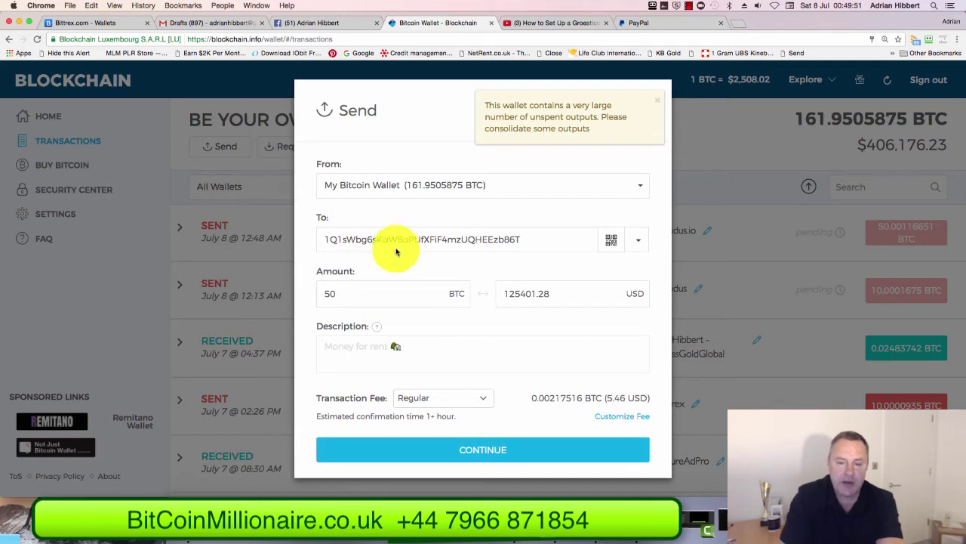
click(350, 347)
text(Exodus)
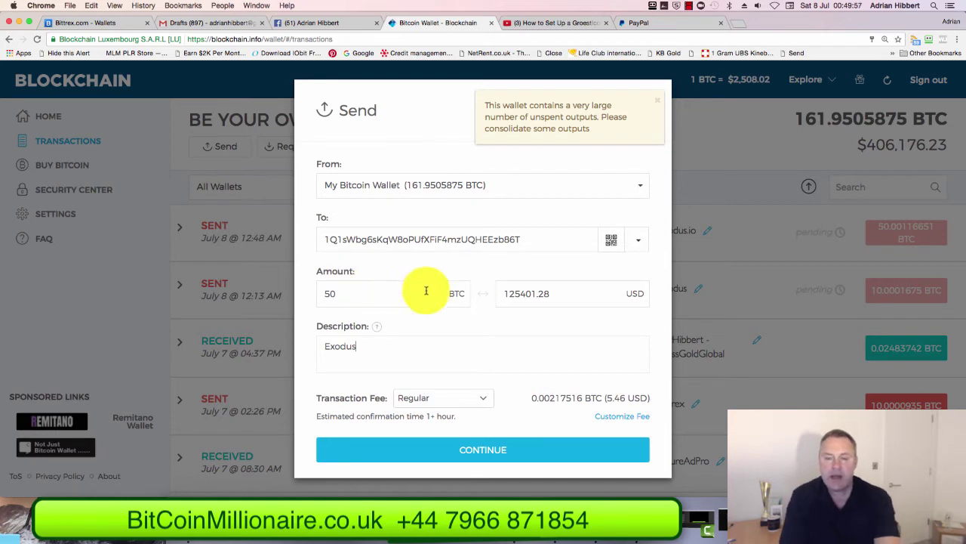
click(473, 451)
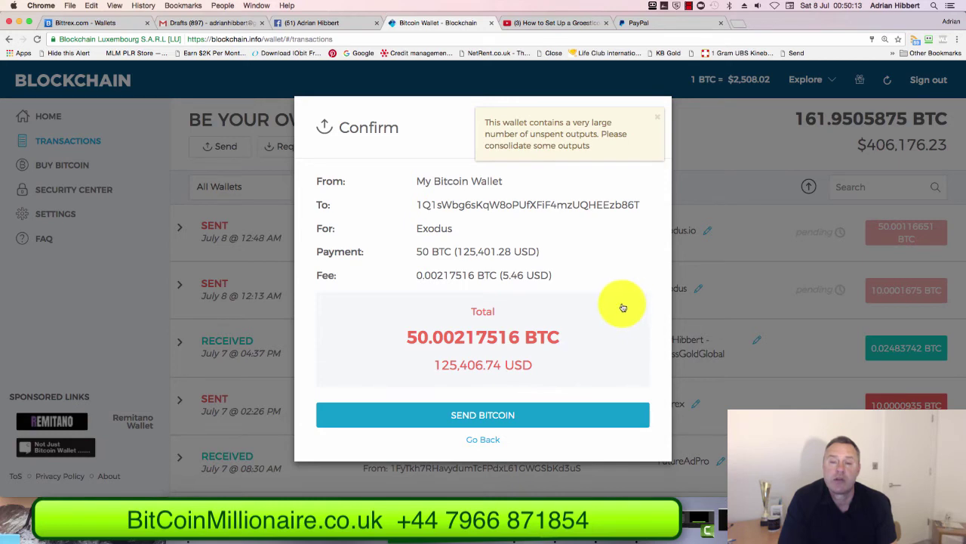
- Confirm the 50.00217516 BTC send to Exodus and dismiss the confirmation notice
click(487, 418)
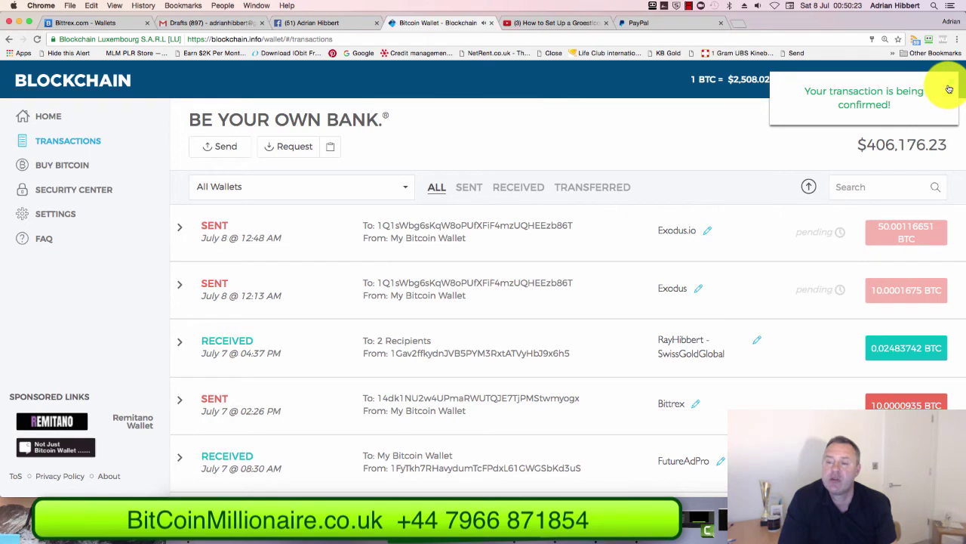
click(949, 89)
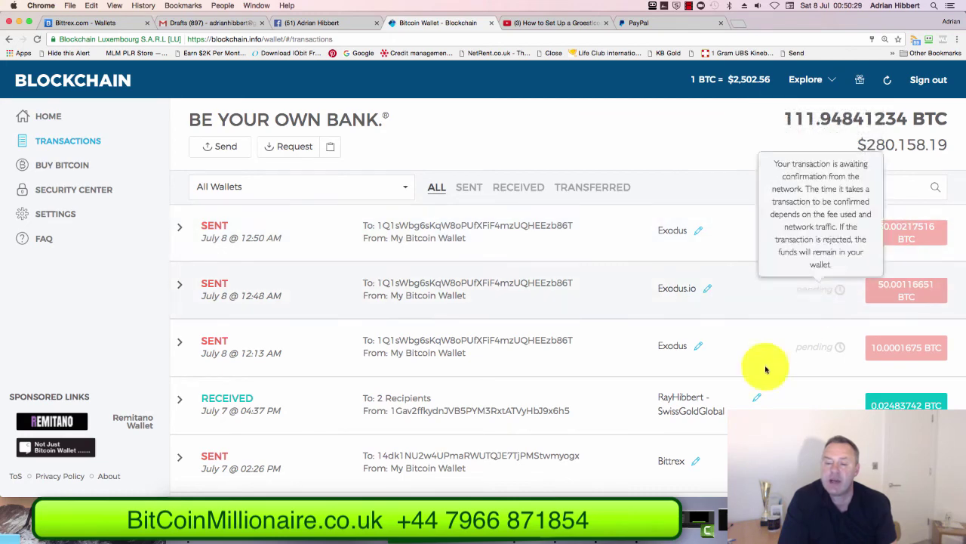
- Reopen Exodus, close the Receive panel, and reposition the window to show 113.00 BTC with two pending receipts
click(636, 529)
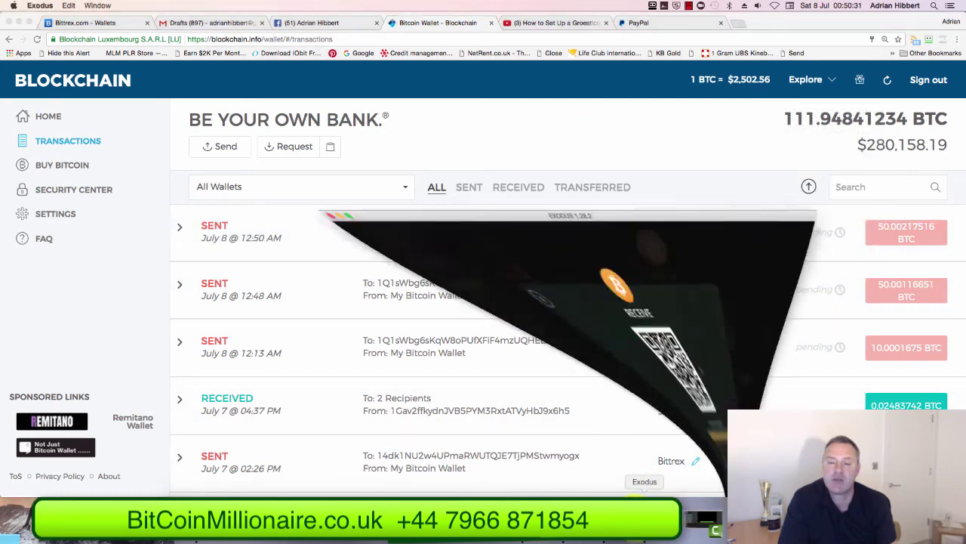
click(396, 211)
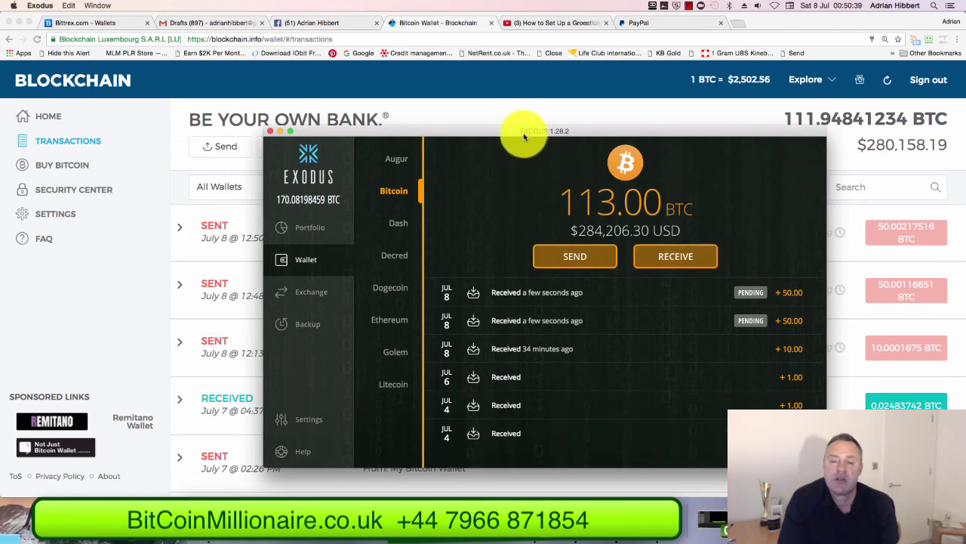
drag(523, 147, 555, 292)
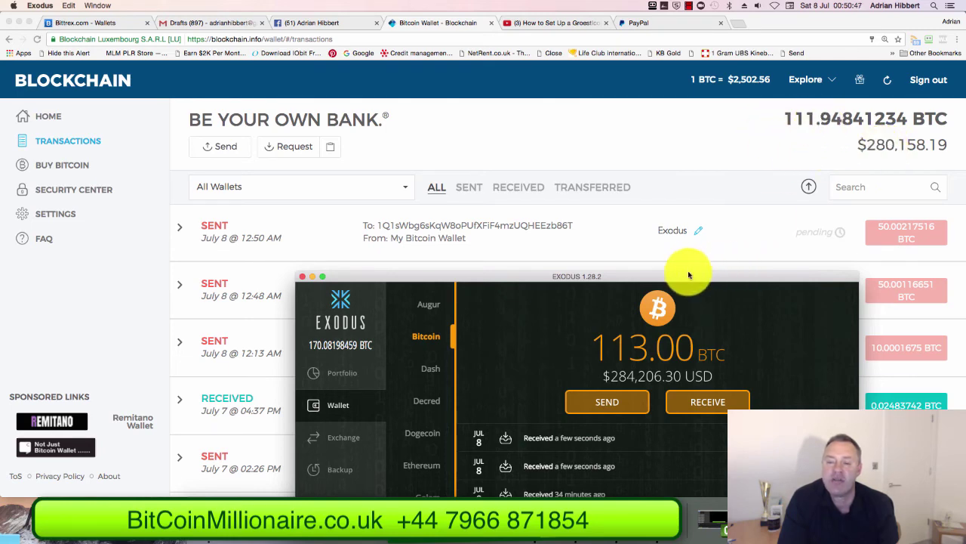
drag(686, 273, 603, 106)
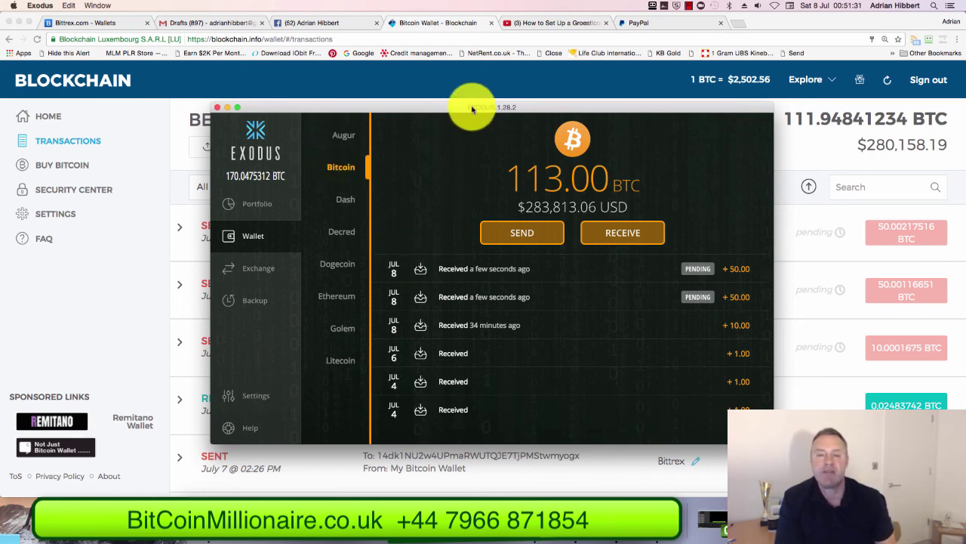
drag(468, 110, 420, 105)
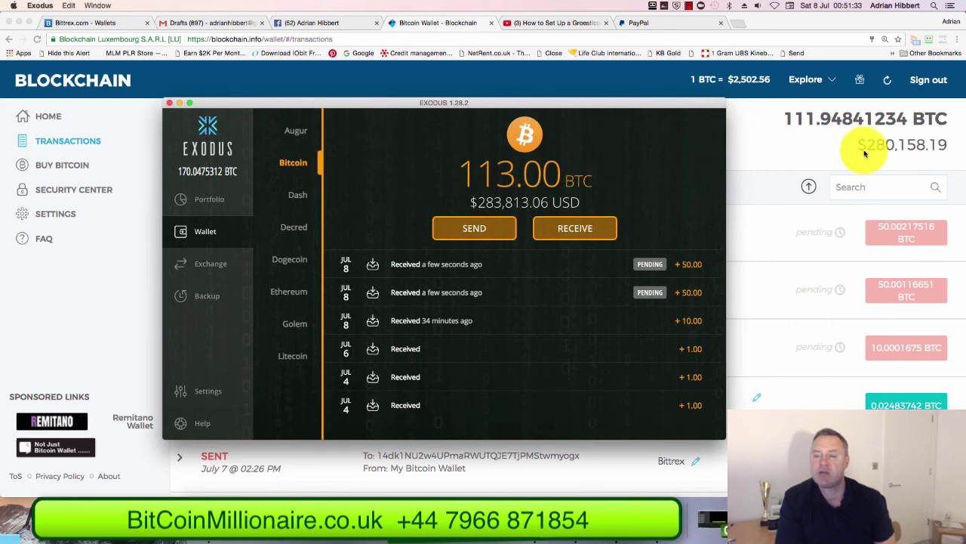